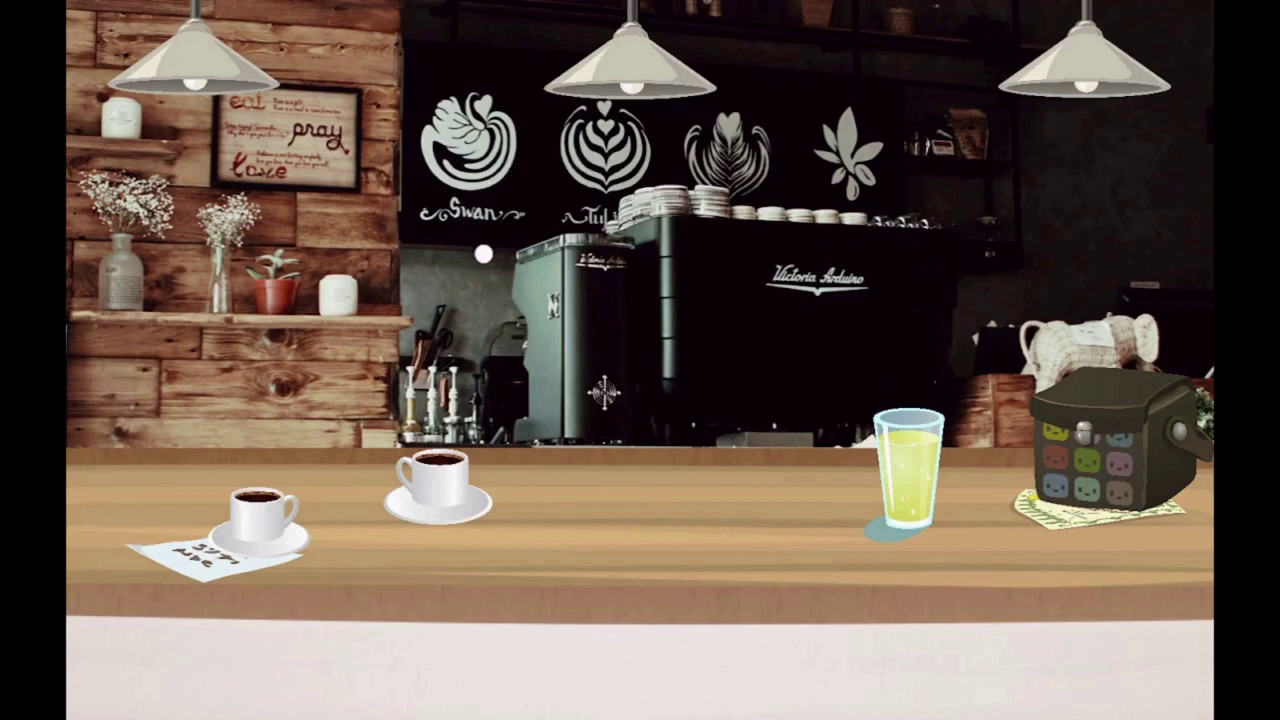
# Open the $806 pack in the Player Market and load your own T-shirt assets to attach.
pyautogui.click(231, 84)
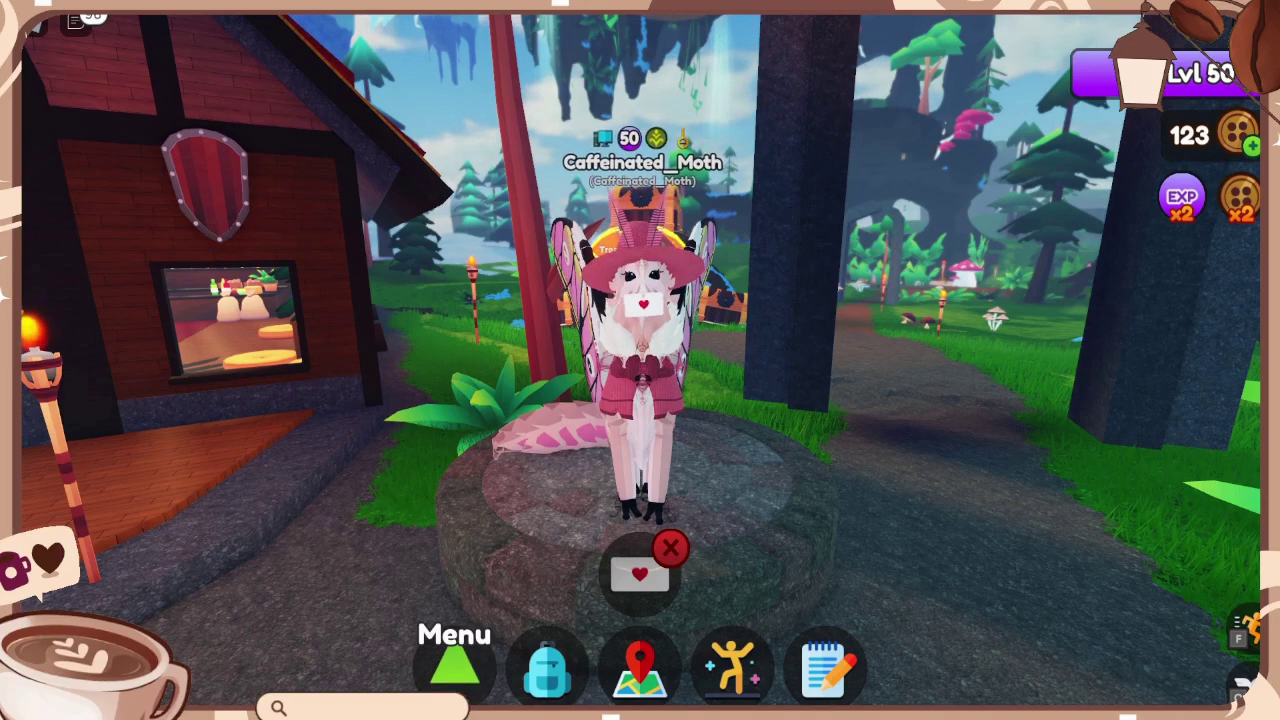
pyautogui.click(454, 665)
pyautogui.click(731, 503)
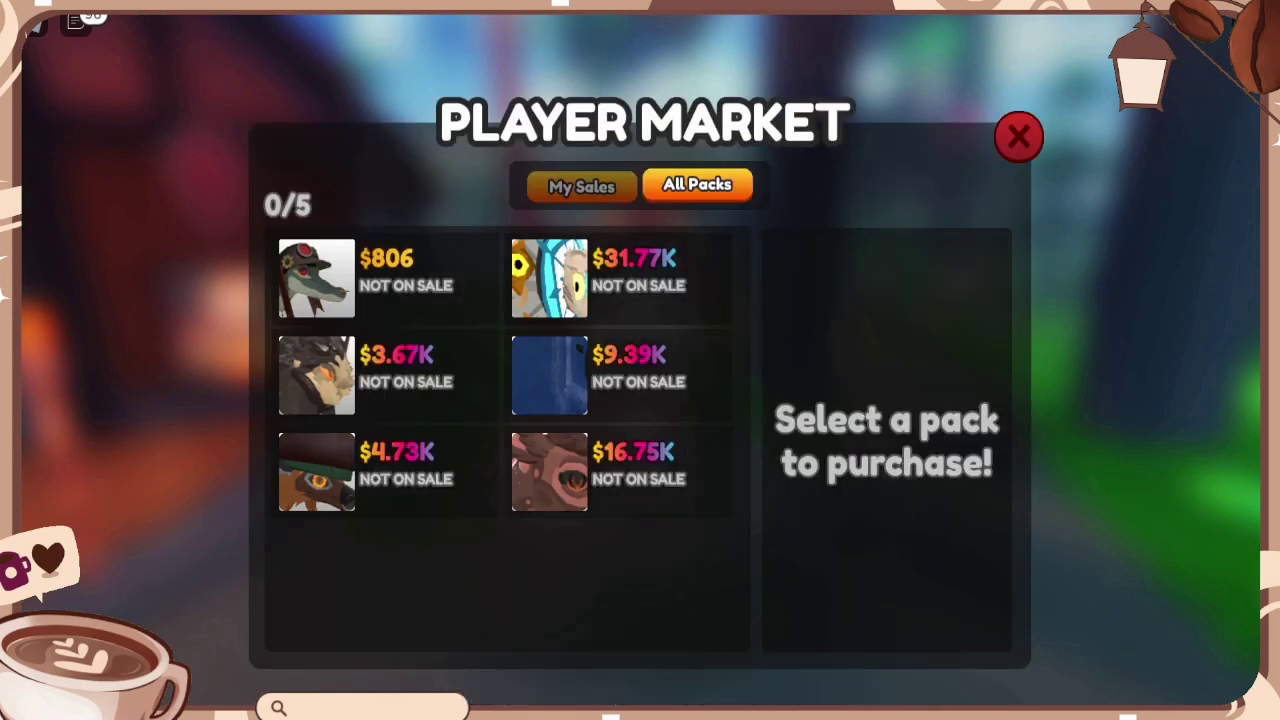
pyautogui.click(316, 278)
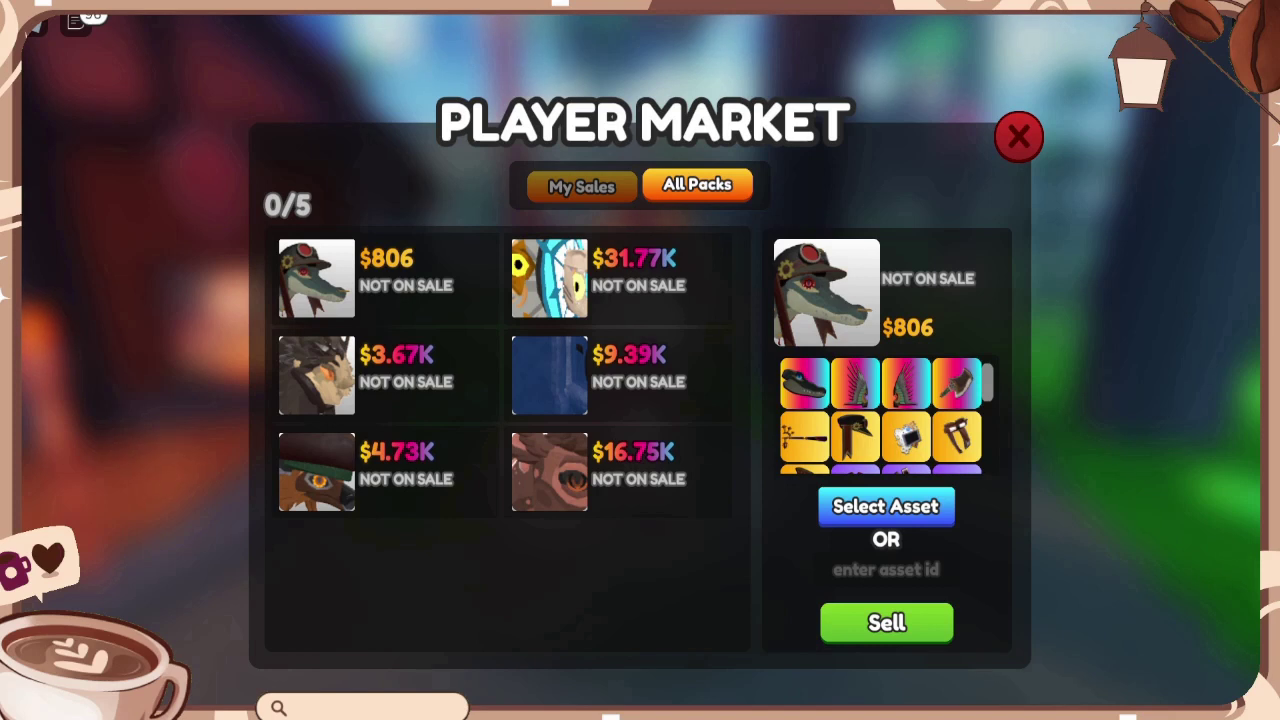
pyautogui.click(886, 506)
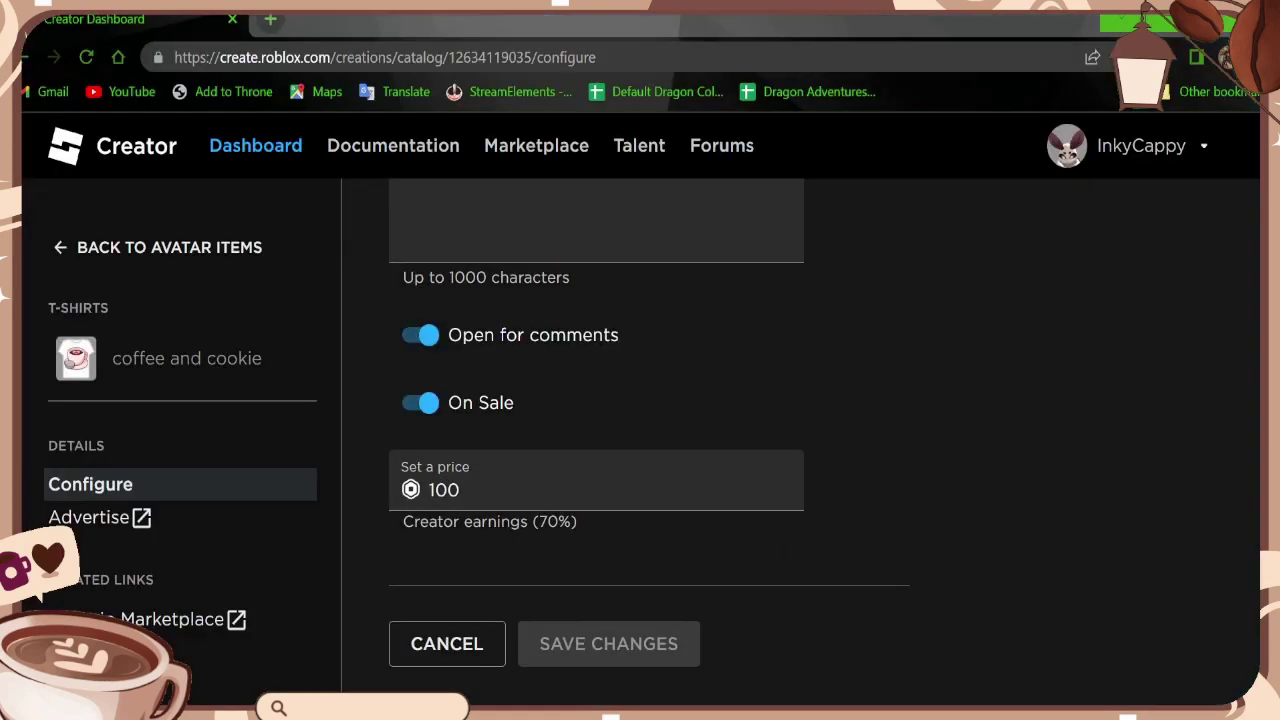
# Leave the T-shirt page by going to the roblox.com home page.
pyautogui.doubleClick(490, 57)
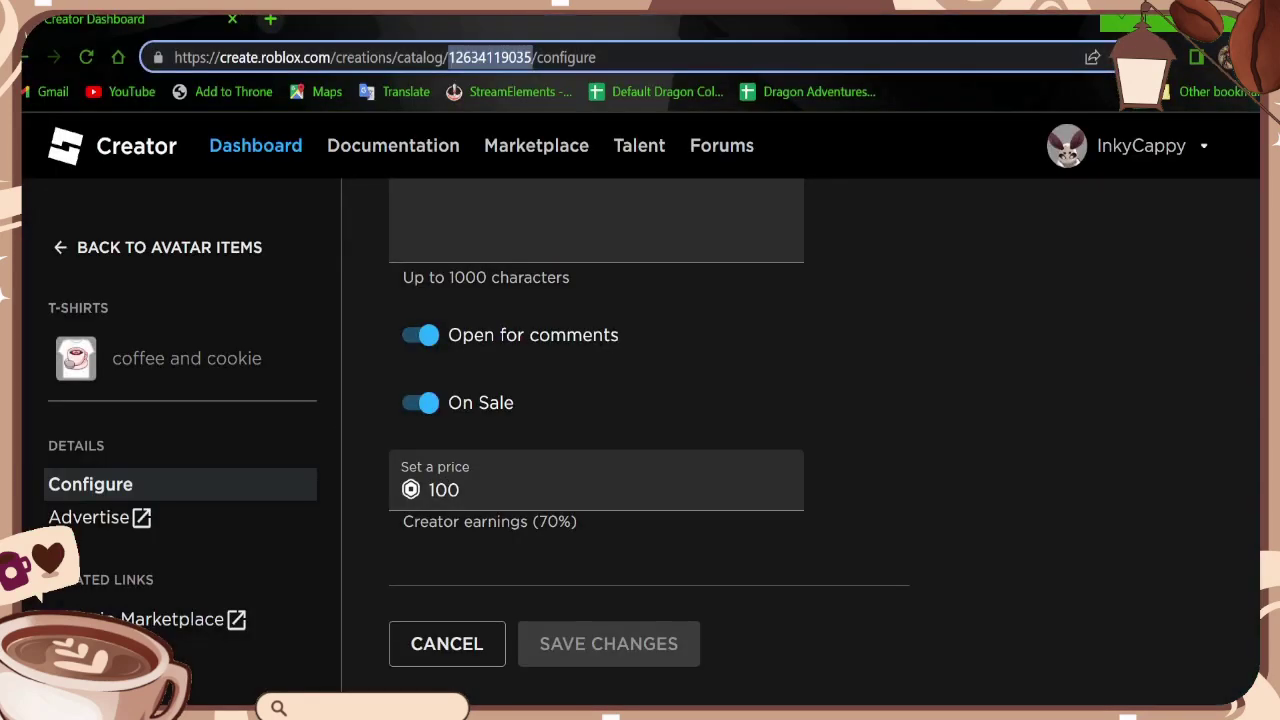
pyautogui.tripleClick(240, 57)
pyautogui.write('ro')
pyautogui.press('Return')
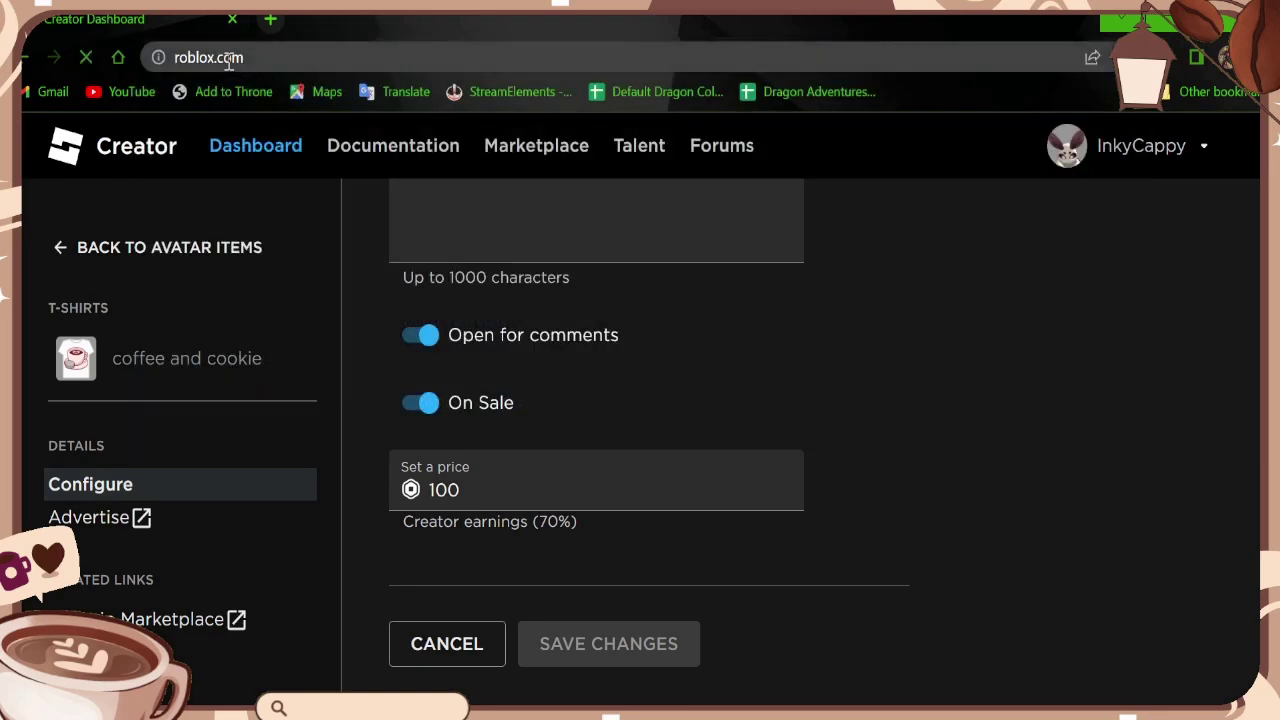
# Go through Discover to the Creator Dashboard's Creations page.
pyautogui.moveTo(548, 430)
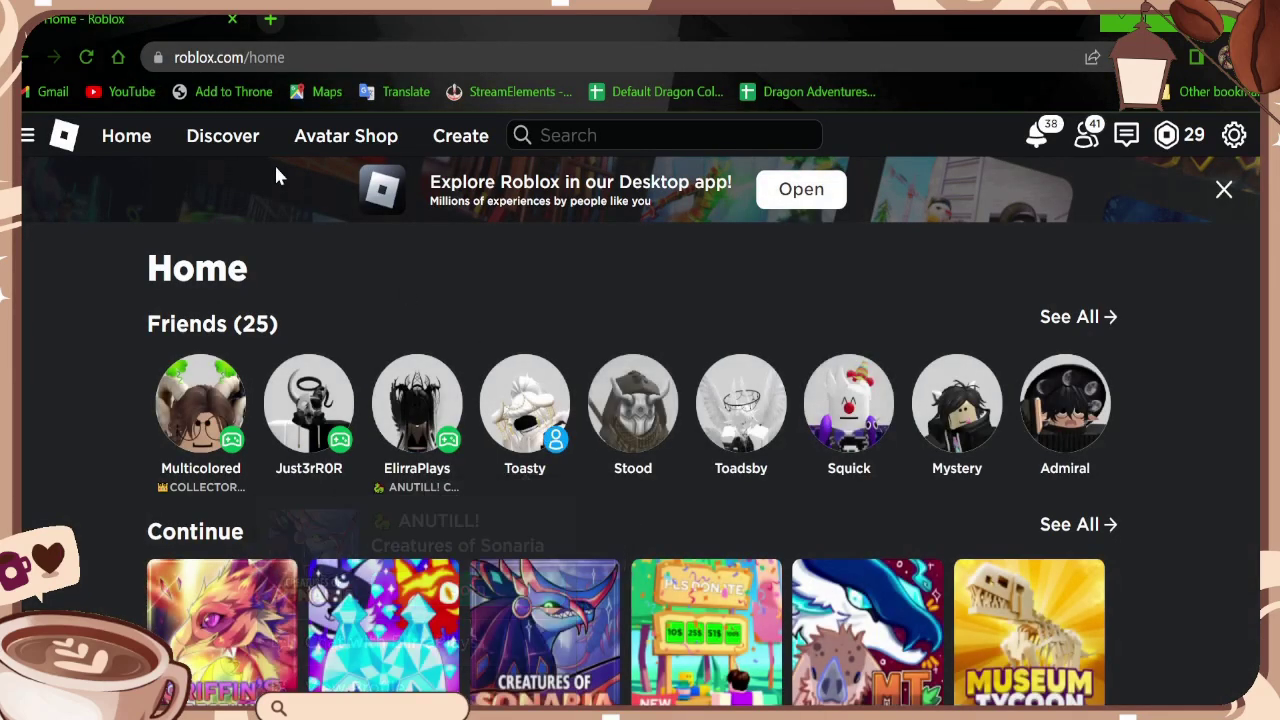
pyautogui.click(229, 138)
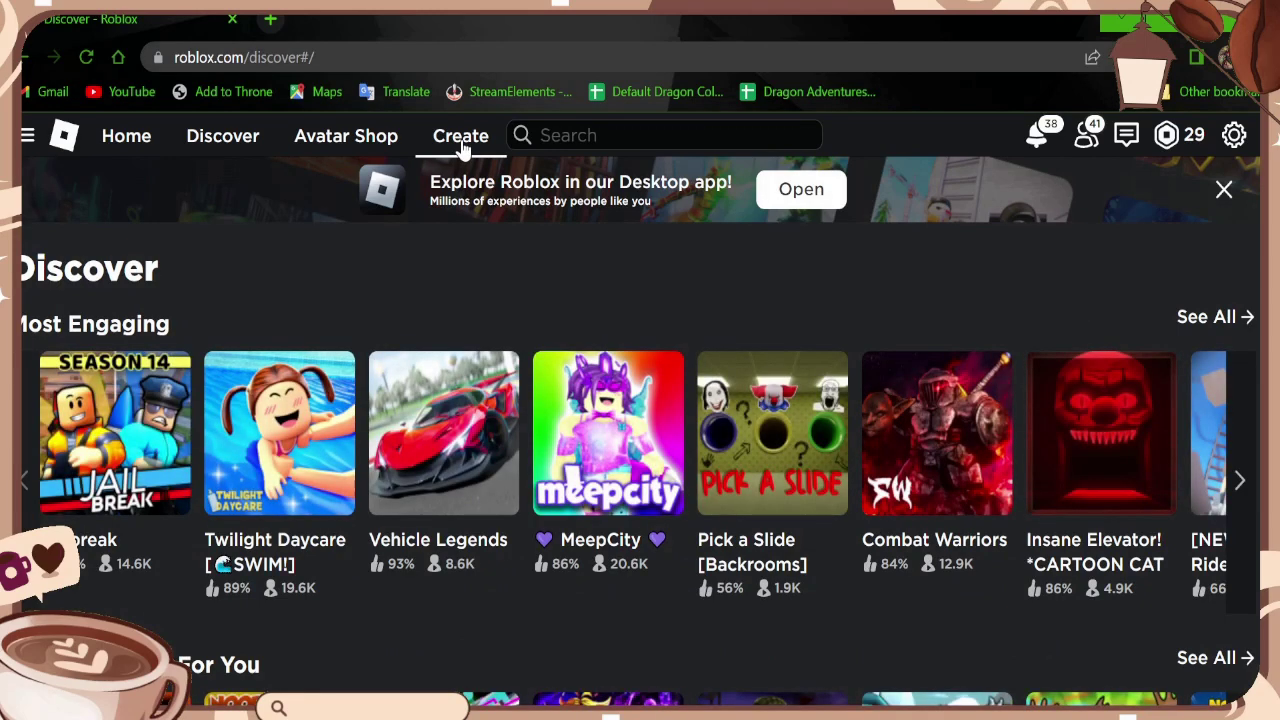
pyautogui.click(462, 140)
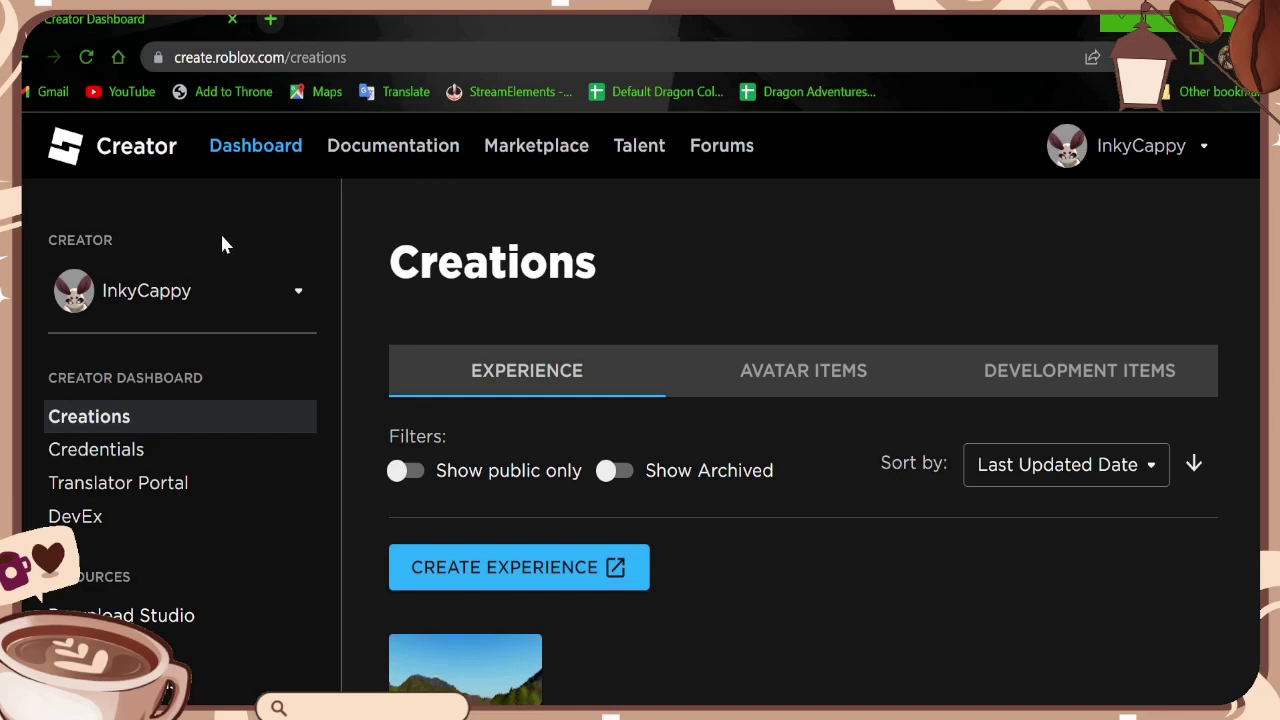
# Show the Avatar Items T-Shirts list and scroll through the existing T-shirts.
pyautogui.click(760, 393)
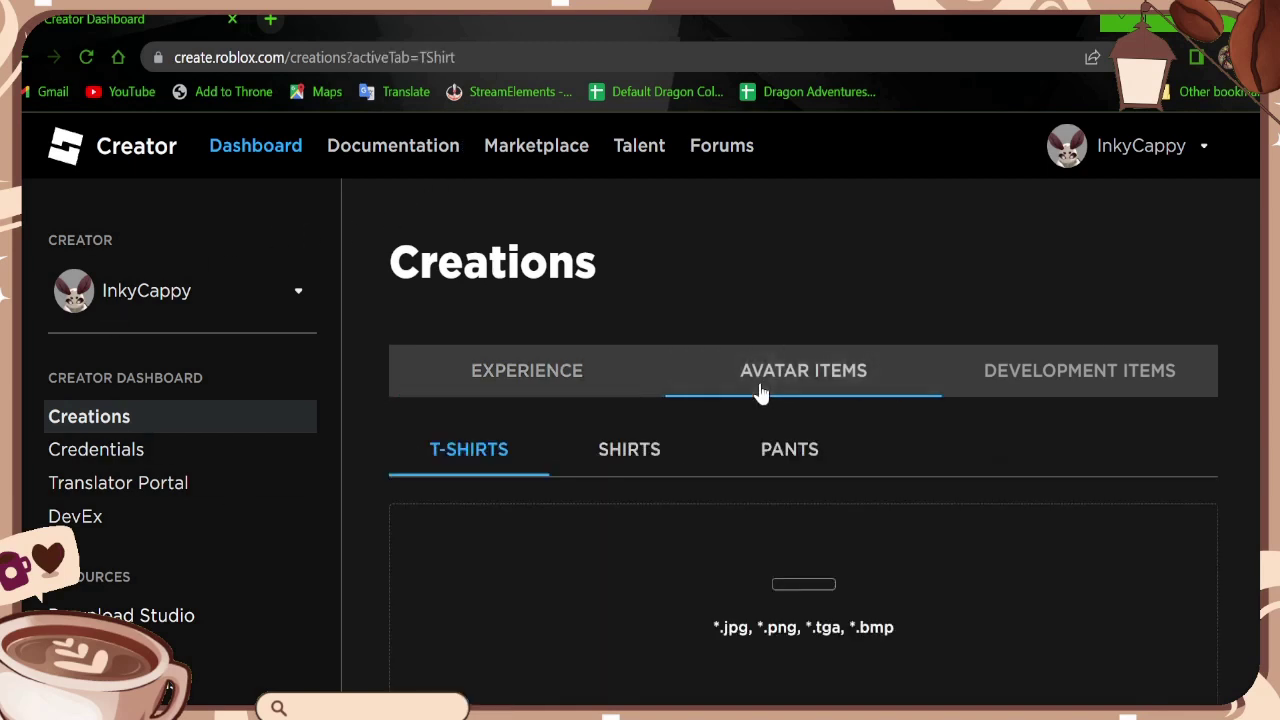
pyautogui.click(612, 448)
pyautogui.click(490, 447)
pyautogui.scroll(-4, 490, 447)
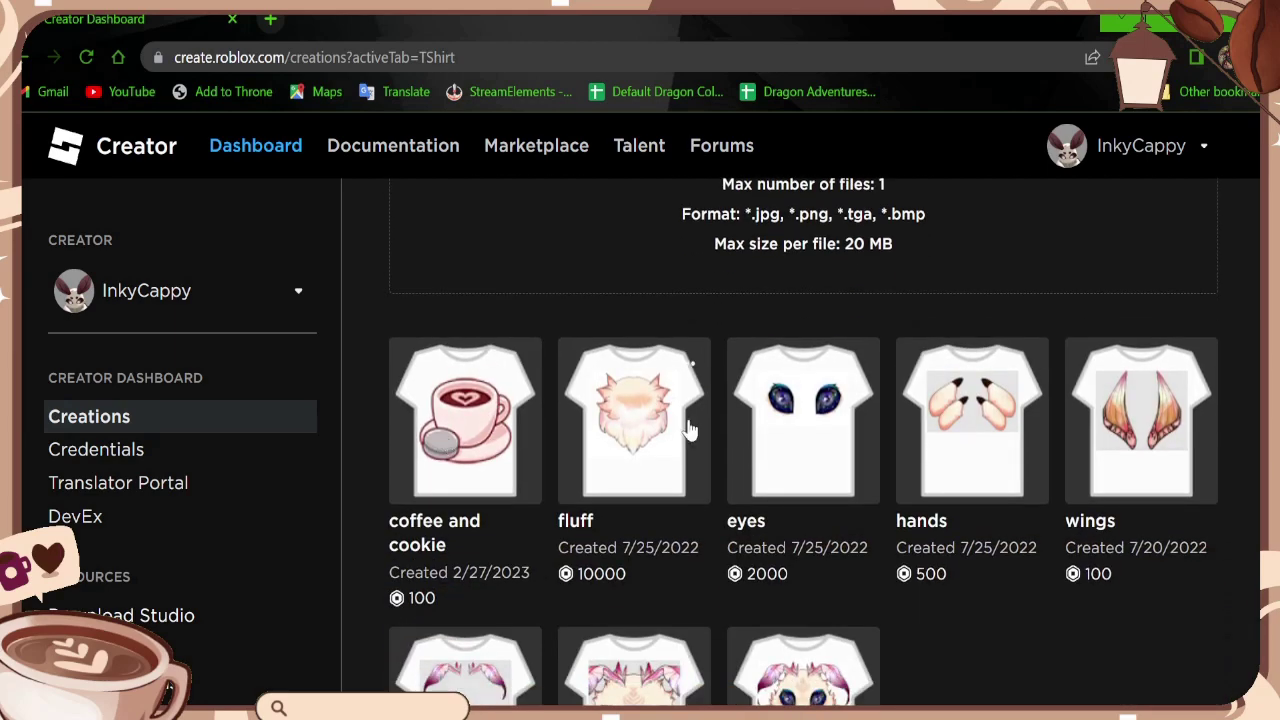
pyautogui.scroll(-1, 757, 685)
pyautogui.scroll(-1, 757, 685)
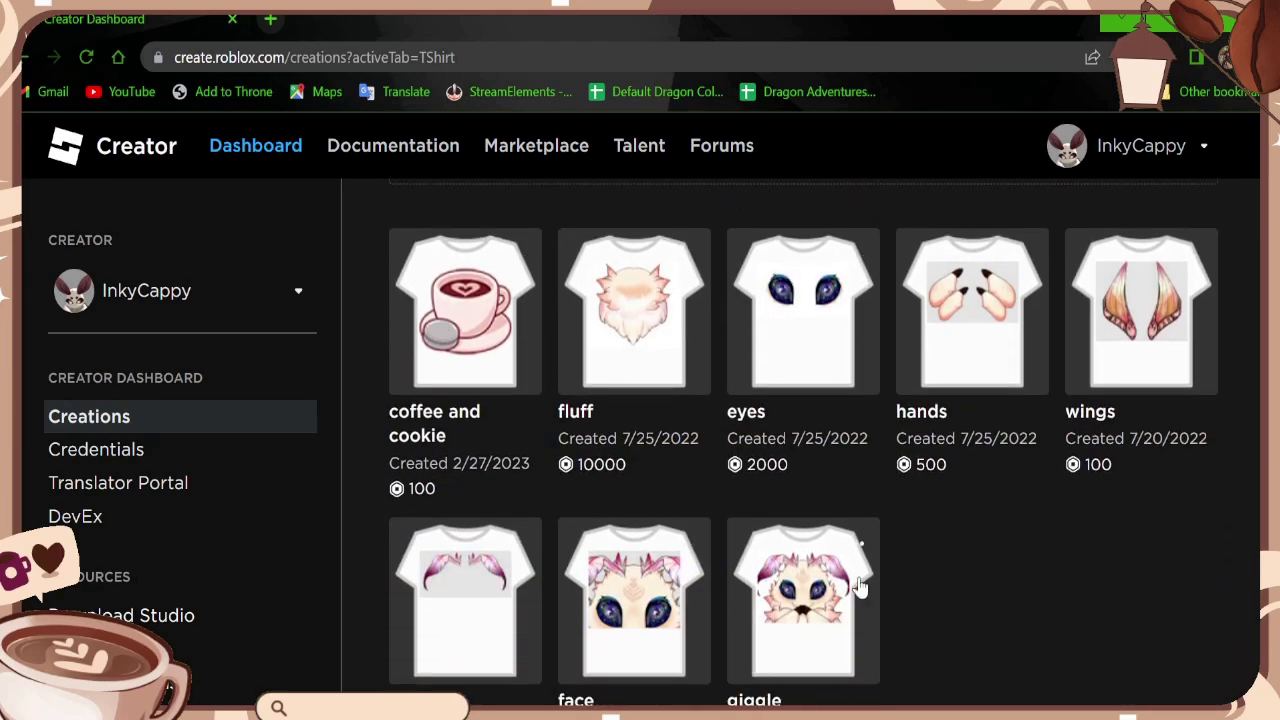
pyautogui.scroll(4, 857, 586)
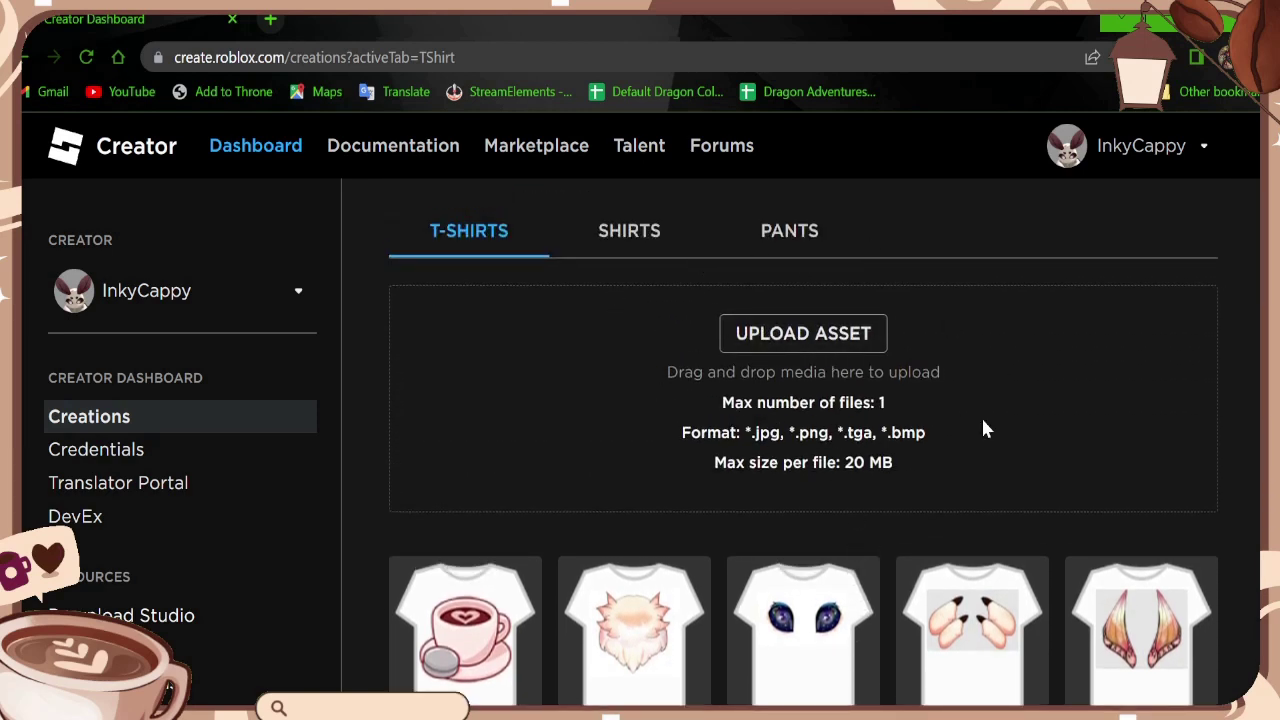
# Open the T-shirt Upload Asset form and look over its Name and Description fields.
pyautogui.click(802, 340)
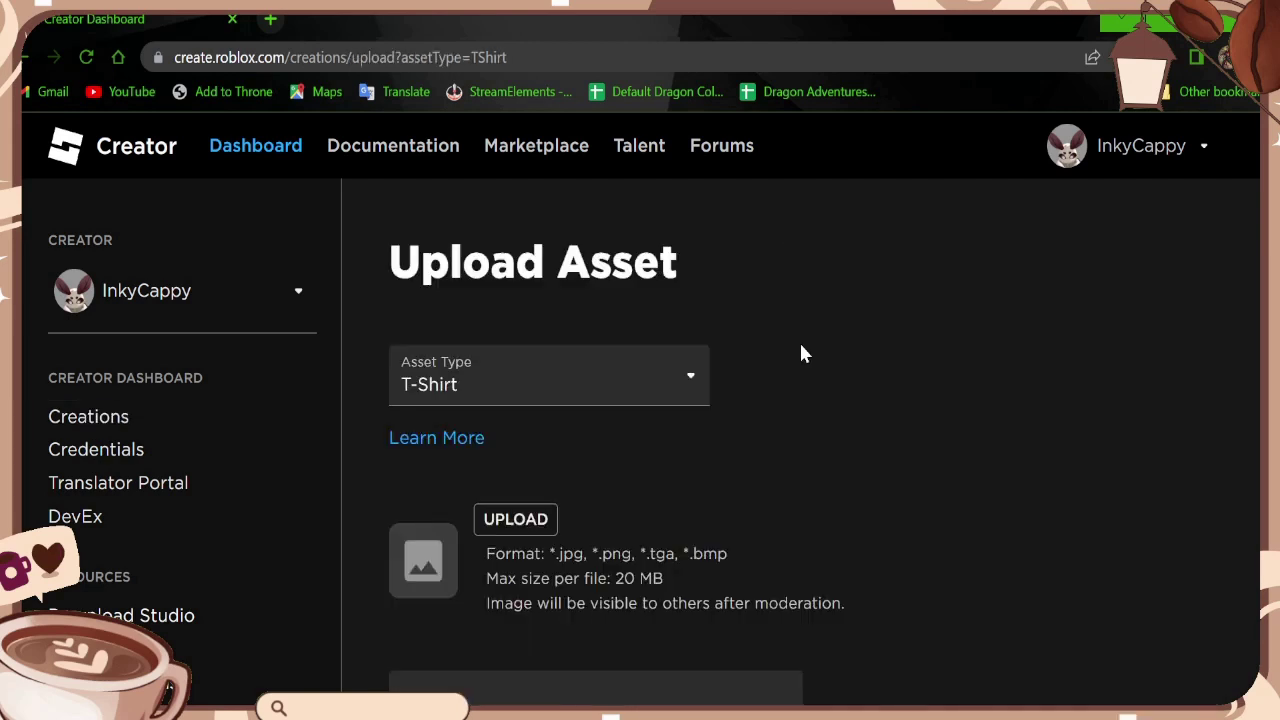
pyautogui.scroll(-2, 799, 345)
pyautogui.scroll(1, 450, 280)
pyautogui.scroll(1, 443, 265)
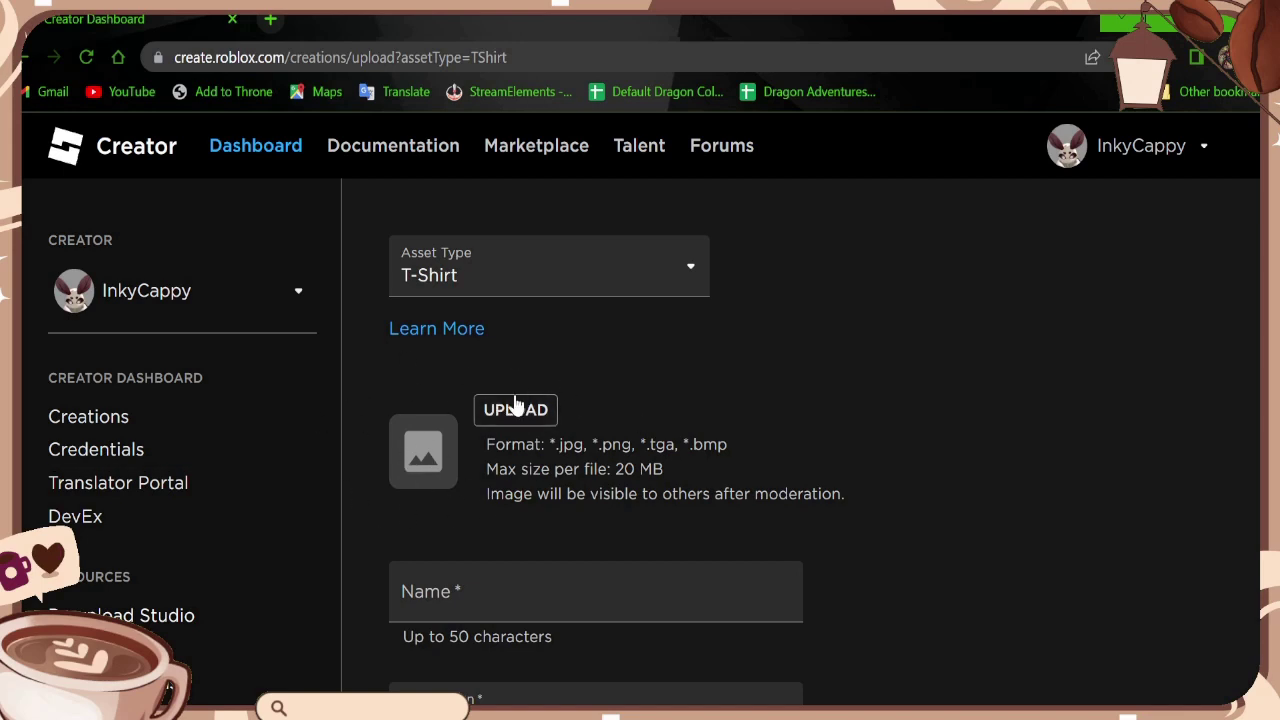
pyautogui.scroll(-1, 509, 466)
pyautogui.click(480, 488)
pyautogui.scroll(-2, 594, 597)
pyautogui.moveTo(389, 403); pyautogui.dragTo(570, 477)
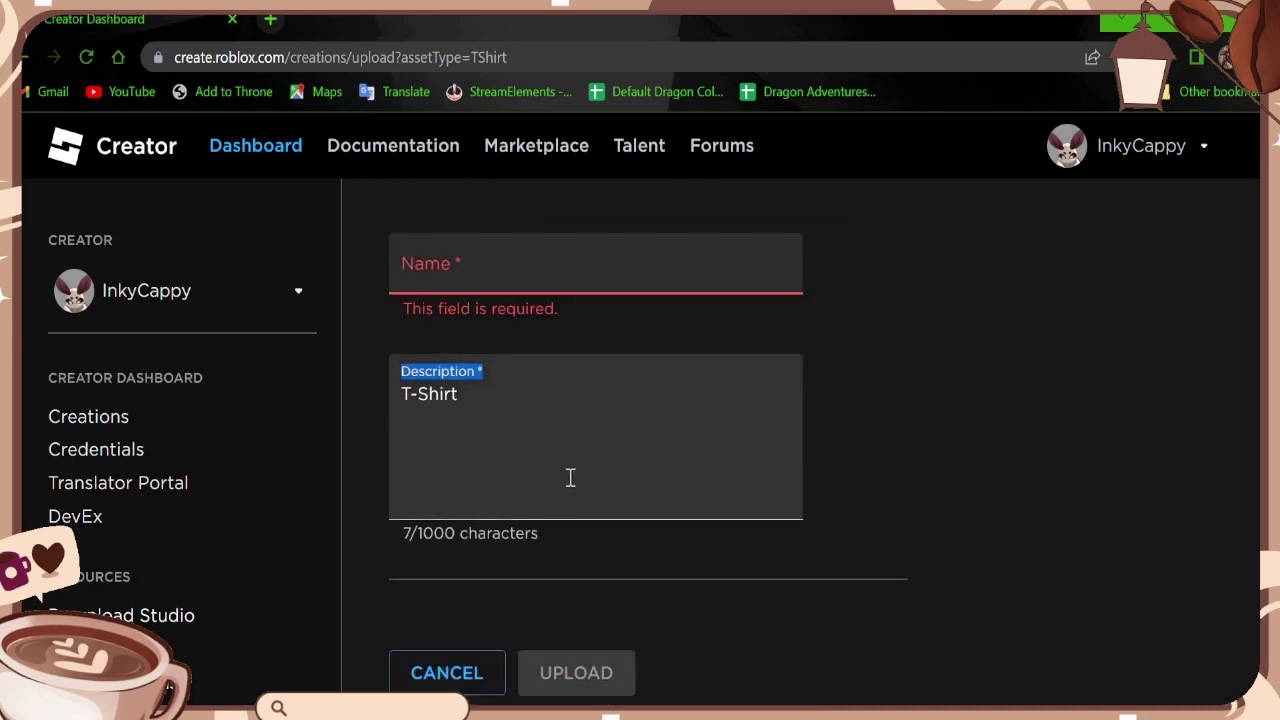
pyautogui.click(1040, 570)
pyautogui.scroll(-1, 575, 588)
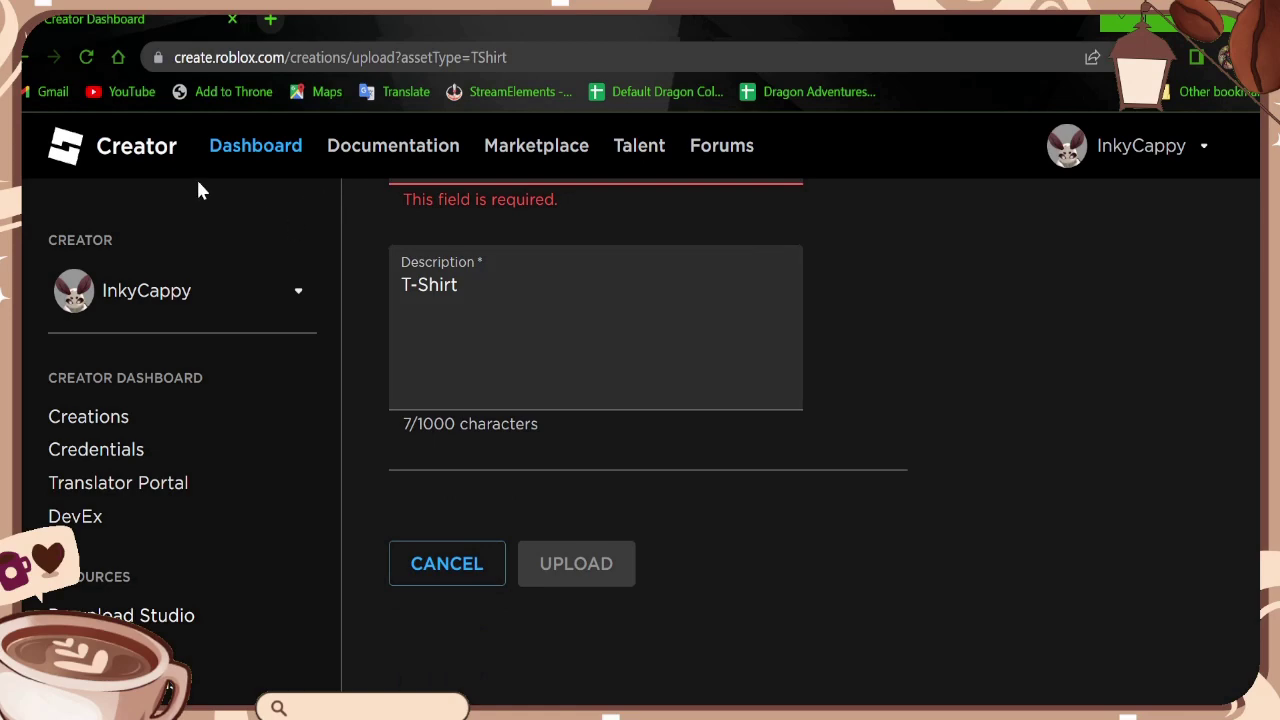
# Return to the T-shirts list and open the coffee and cookie T-shirt's settings.
pyautogui.click(28, 58)
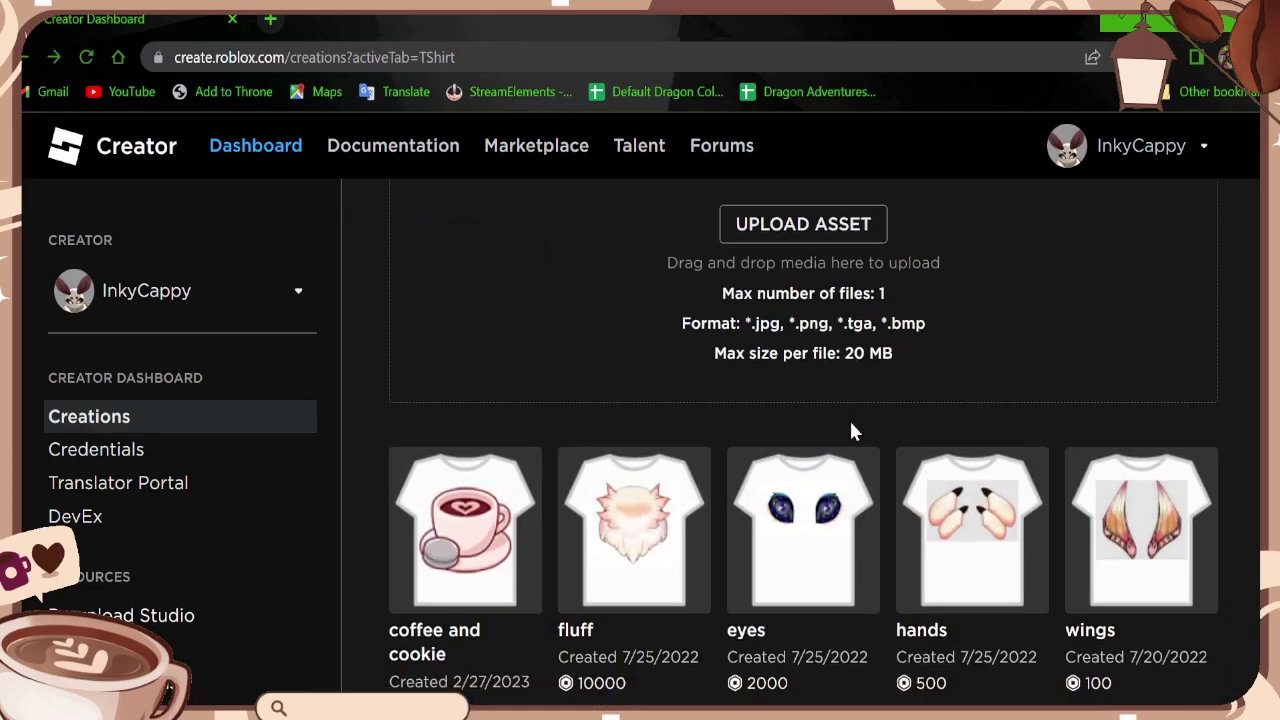
pyautogui.scroll(-1, 720, 570)
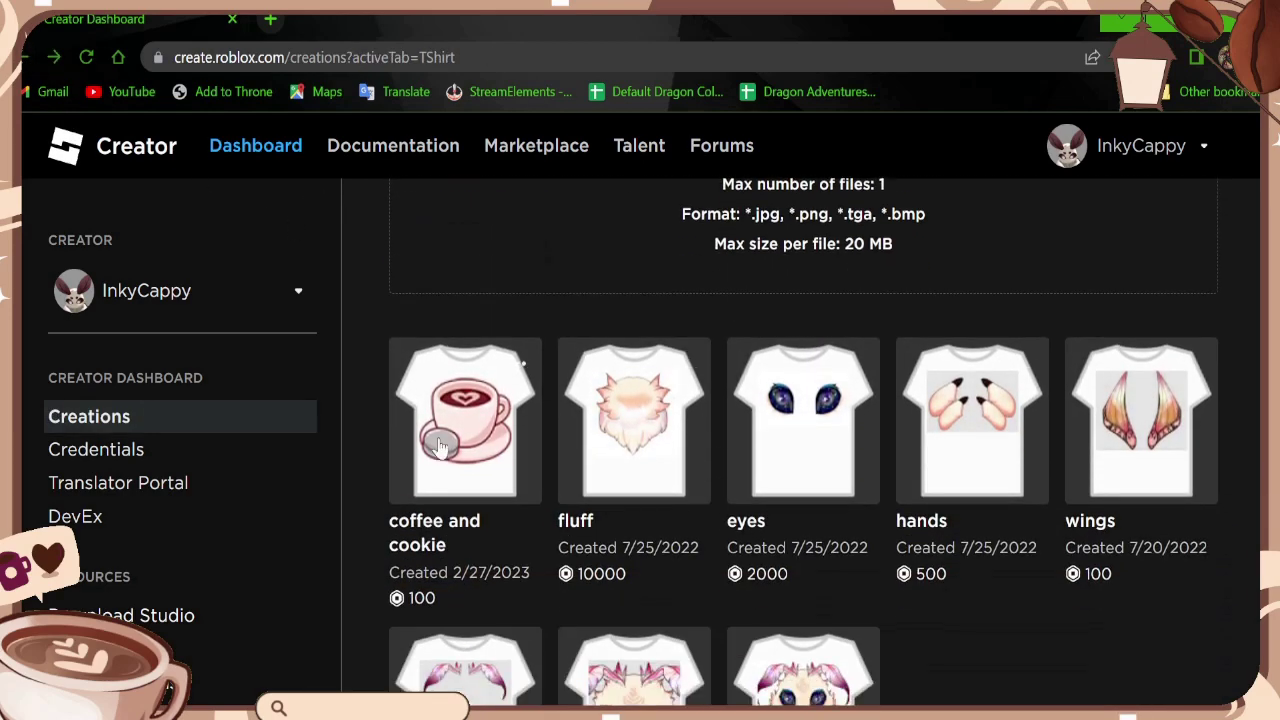
pyautogui.click(505, 445)
pyautogui.scroll(-4, 500, 443)
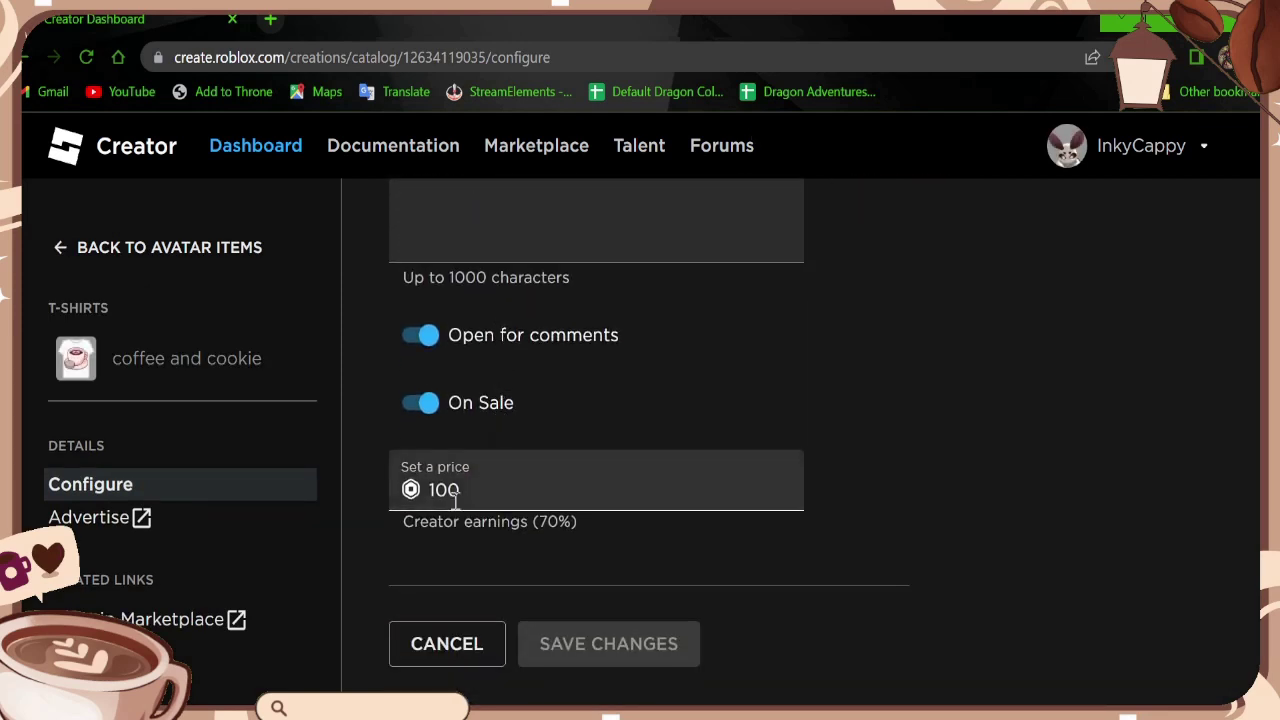
# Toggle the T-shirt's On Sale switch off and on repeatedly, leaving it on at 100.
pyautogui.click(424, 405)
pyautogui.click(428, 405)
pyautogui.click(428, 405)
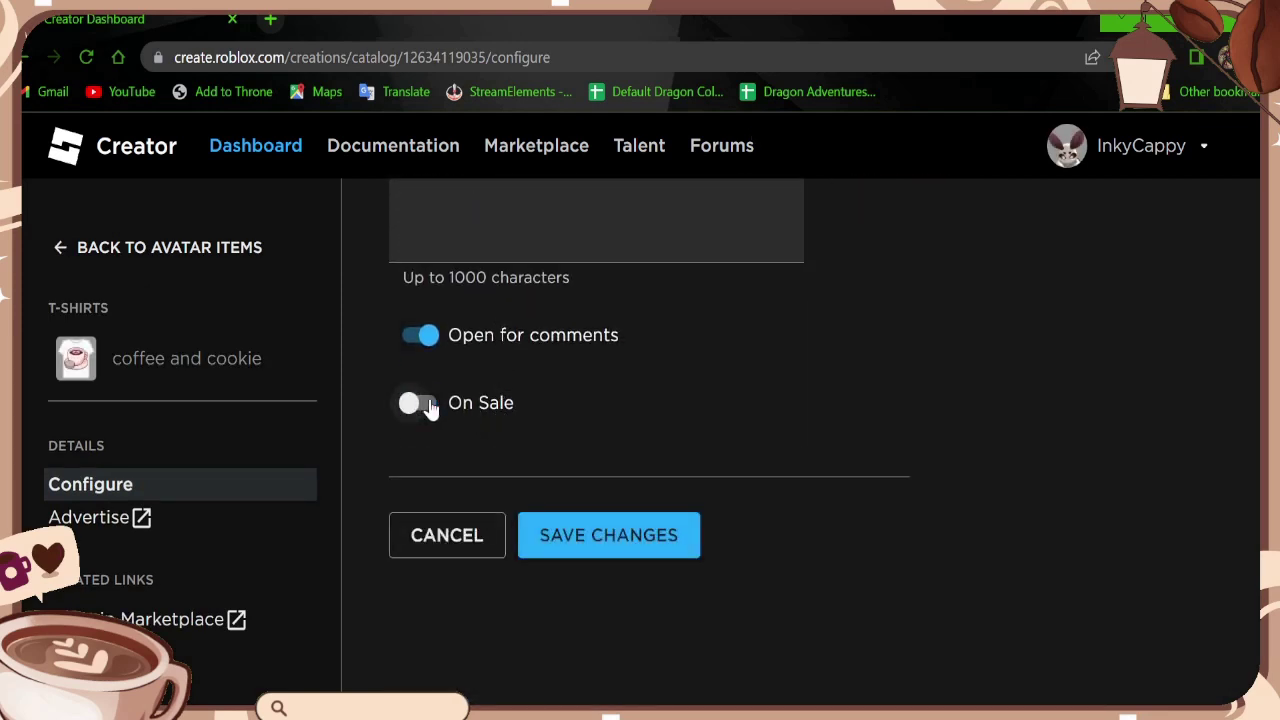
pyautogui.click(428, 405)
pyautogui.click(428, 405)
pyautogui.click(428, 405)
pyautogui.click(428, 405)
pyautogui.click(428, 405)
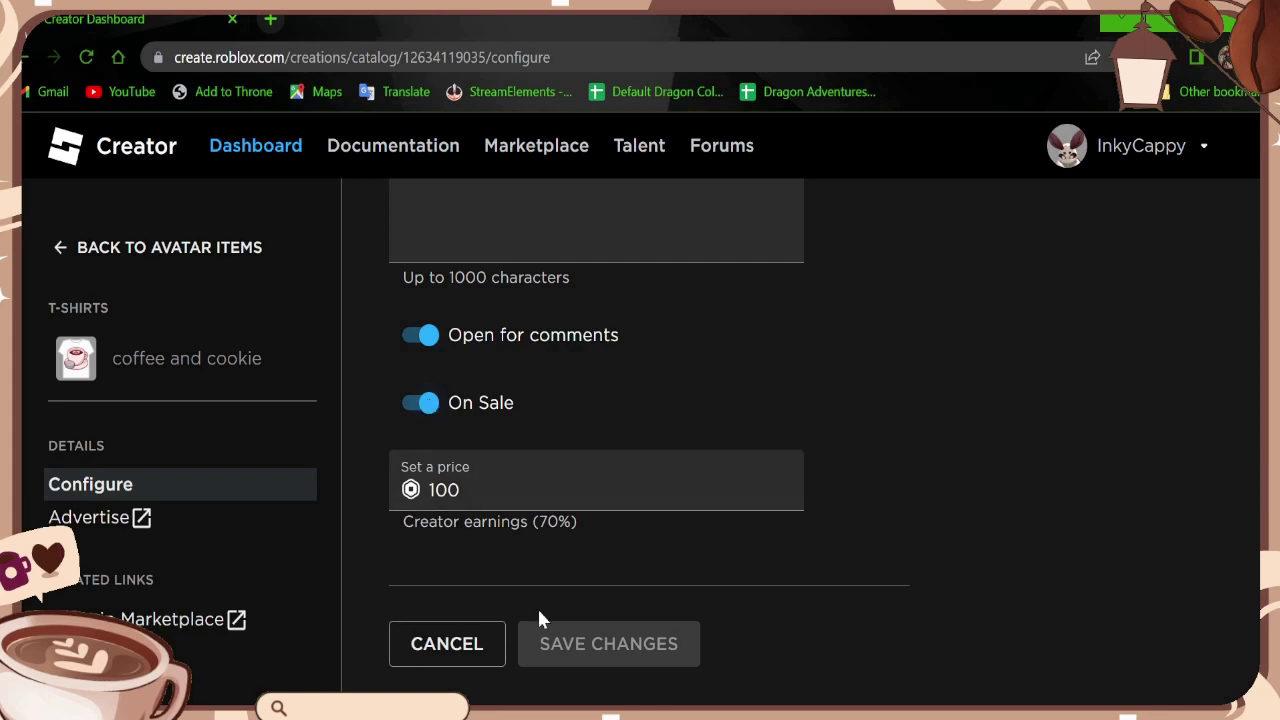
# Change the T-shirt's price to 300, then to 15500, saving each change.
pyautogui.moveTo(474, 492); pyautogui.dragTo(424, 494)
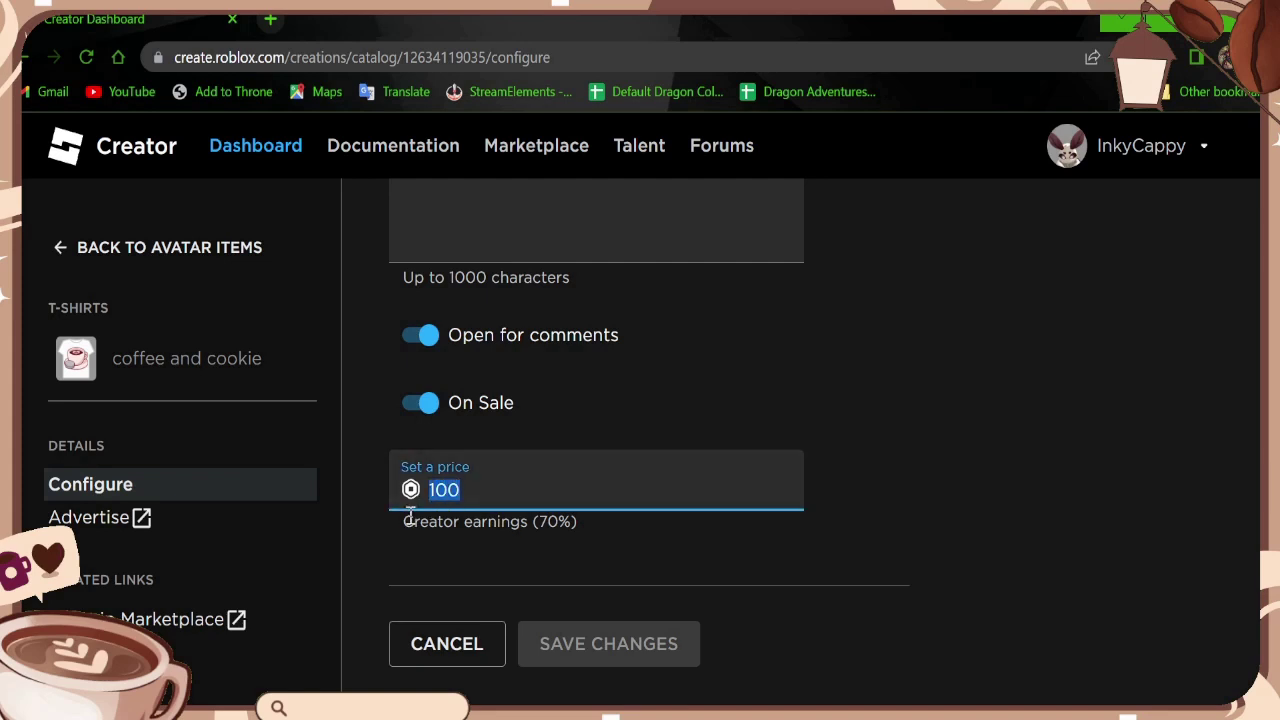
pyautogui.write('300')
pyautogui.click(563, 652)
pyautogui.moveTo(654, 494); pyautogui.dragTo(381, 512)
pyautogui.write('15500')
pyautogui.click(488, 598)
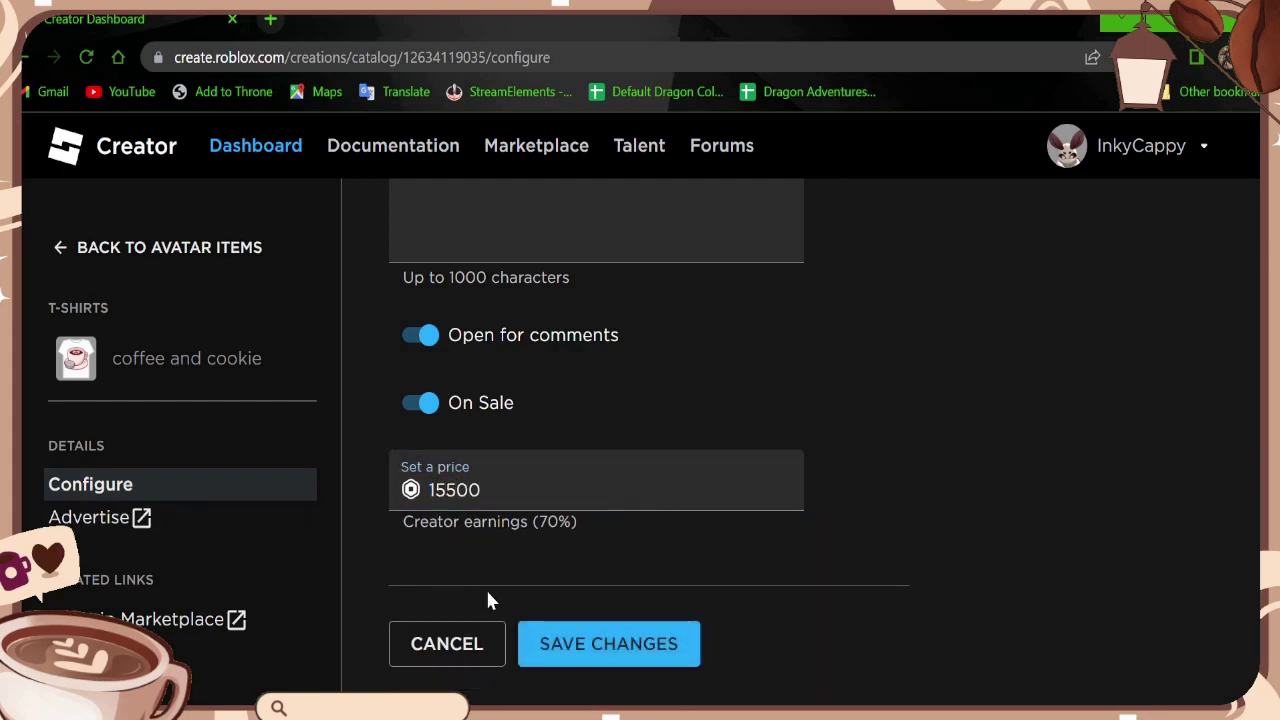
pyautogui.click(610, 647)
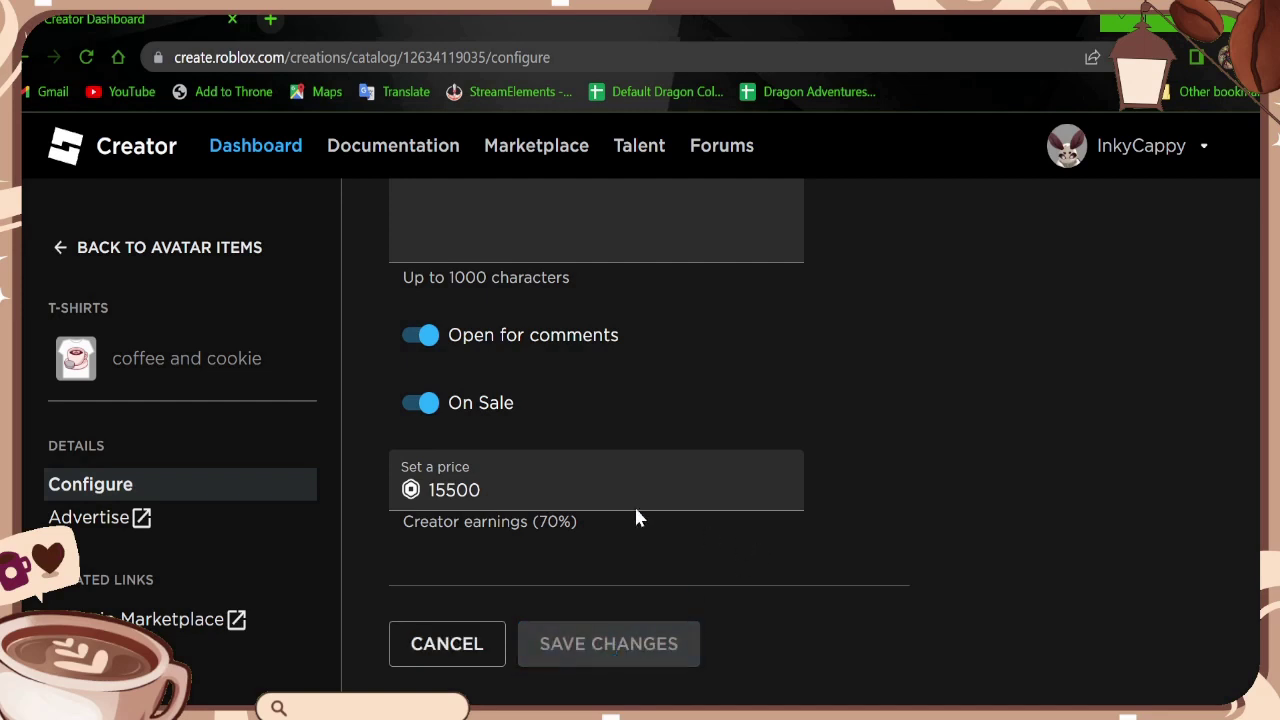
# Edit the price field again, then select the T-shirt's asset ID digits in the address bar.
pyautogui.moveTo(630, 507); pyautogui.dragTo(386, 480)
pyautogui.write('100')
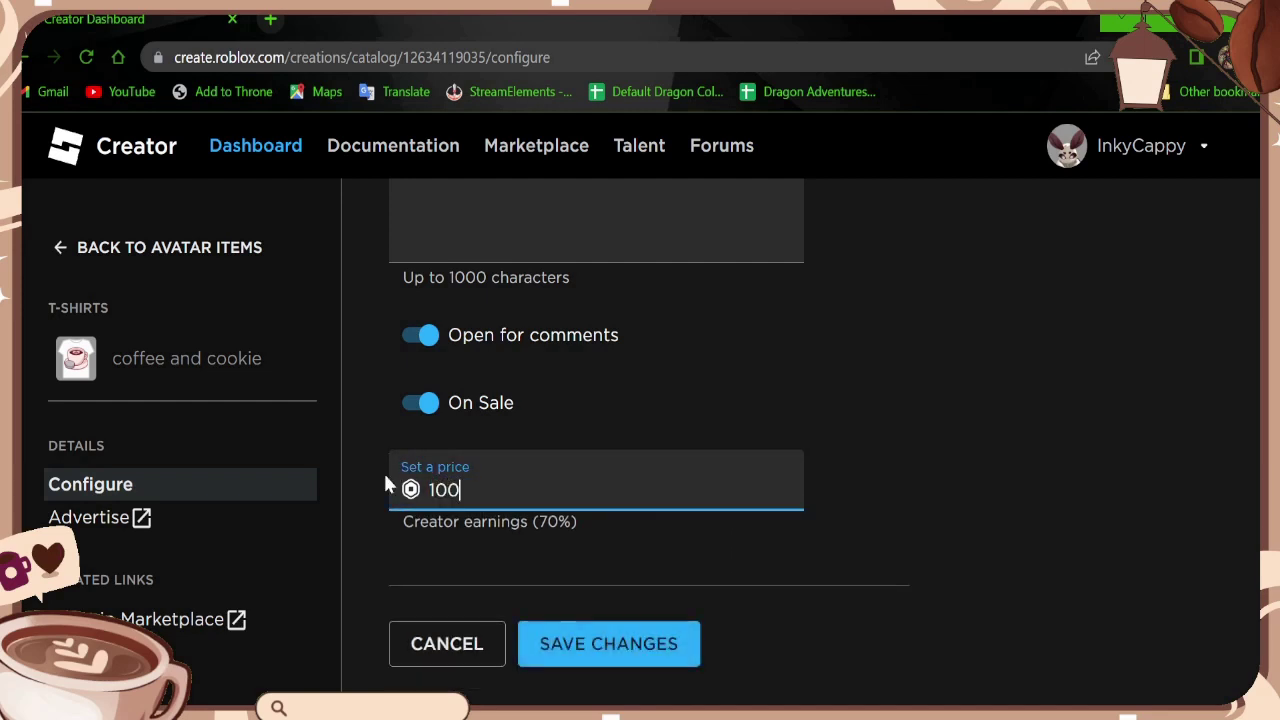
pyautogui.click(910, 550)
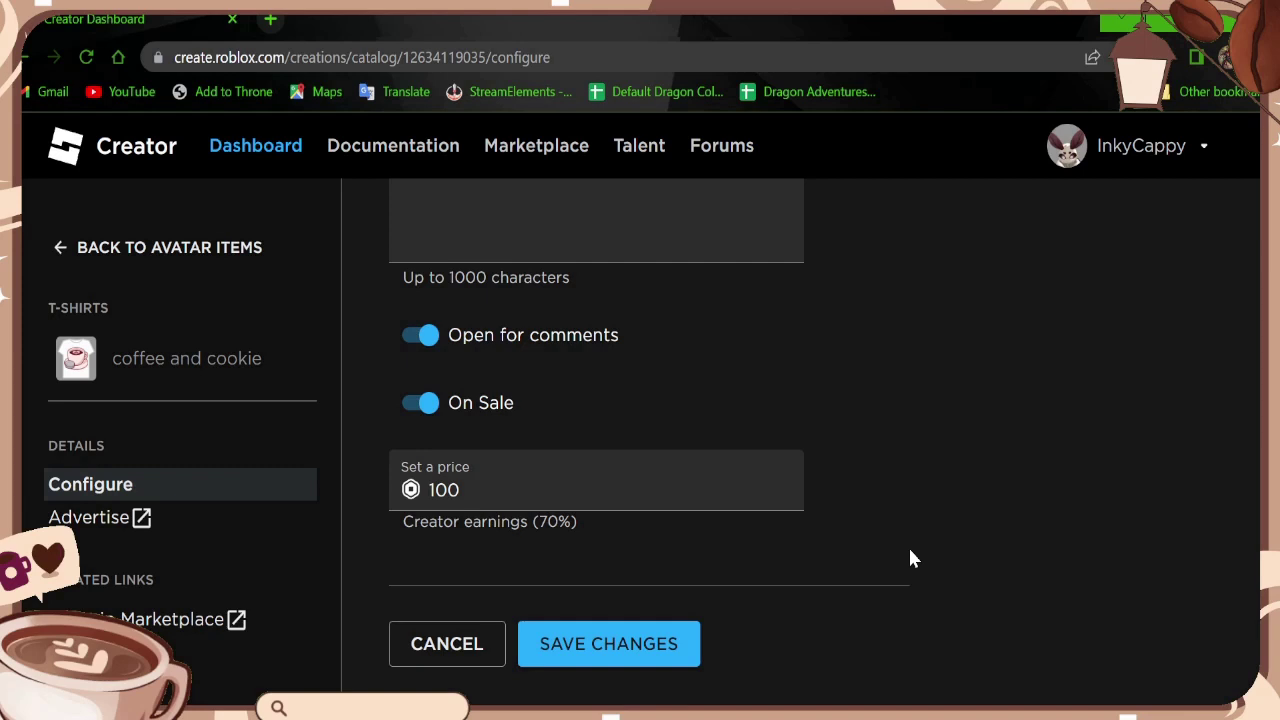
pyautogui.click(477, 491)
pyautogui.doubleClick(477, 491)
pyautogui.click(796, 511)
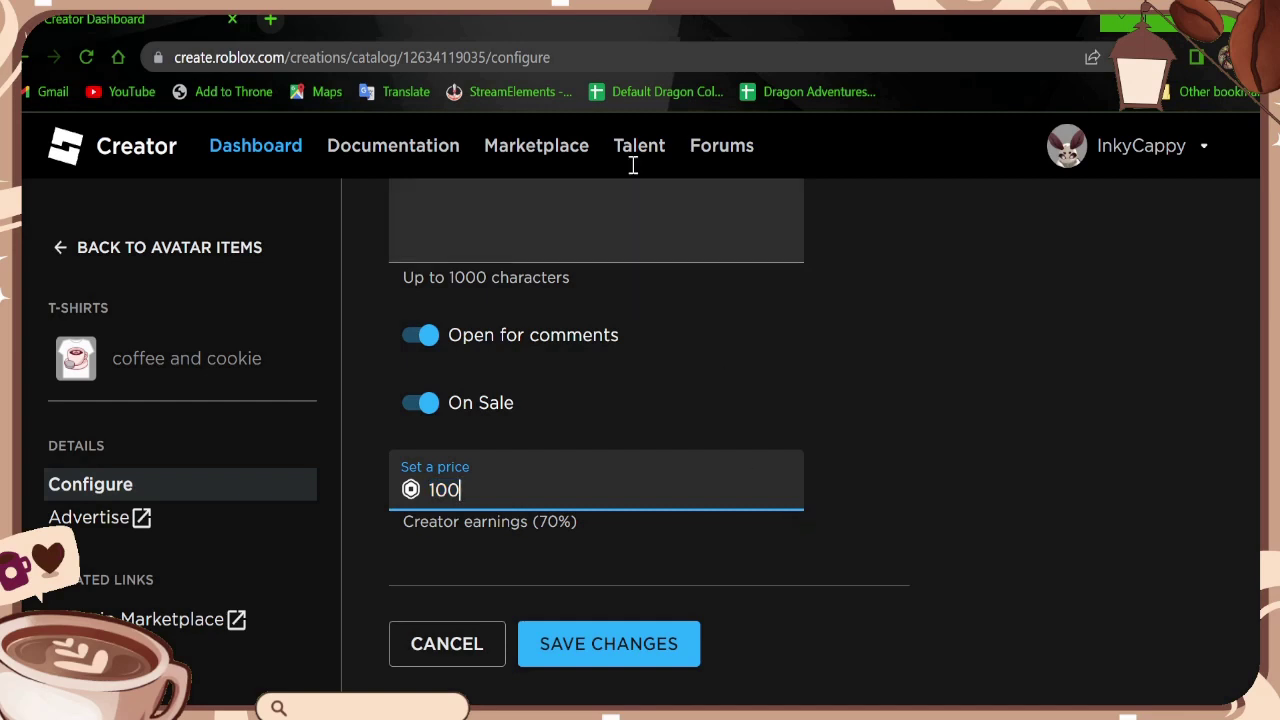
pyautogui.moveTo(404, 60); pyautogui.dragTo(489, 61)
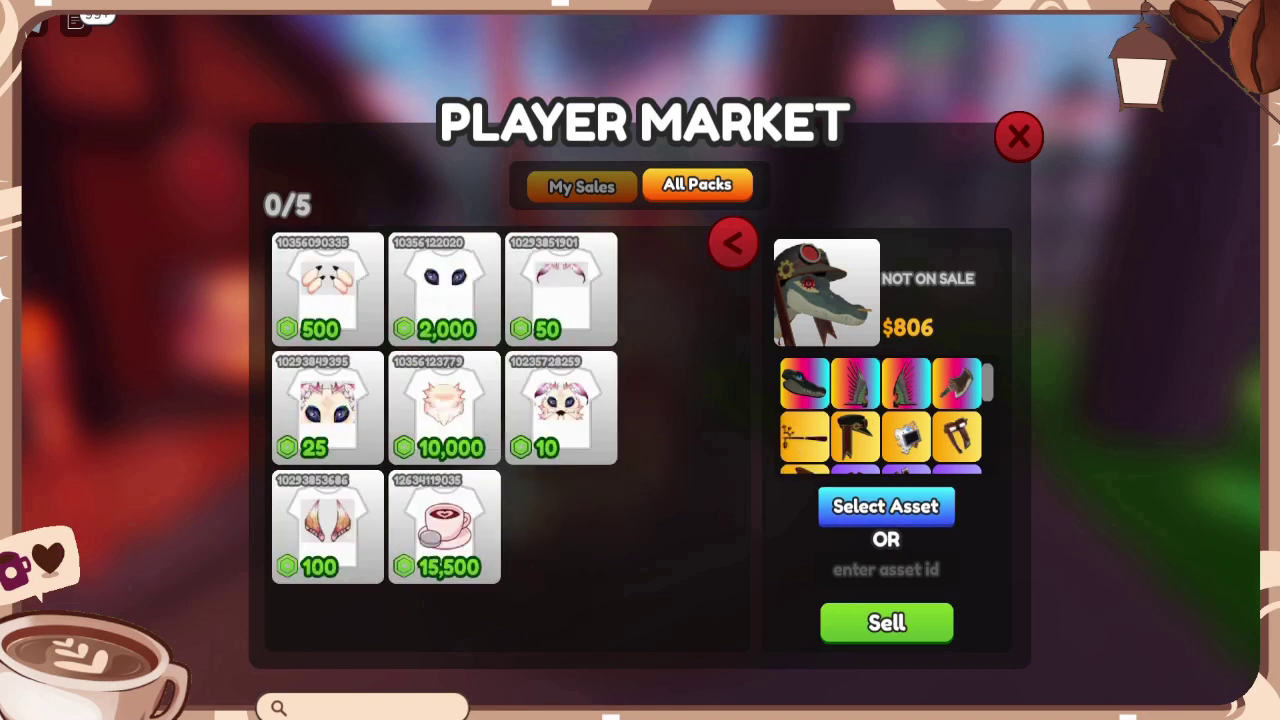
# Paste the coffee and cookie T-shirt's asset ID into the asset id box and confirm it.
pyautogui.hotkey('ctrl', 'v')
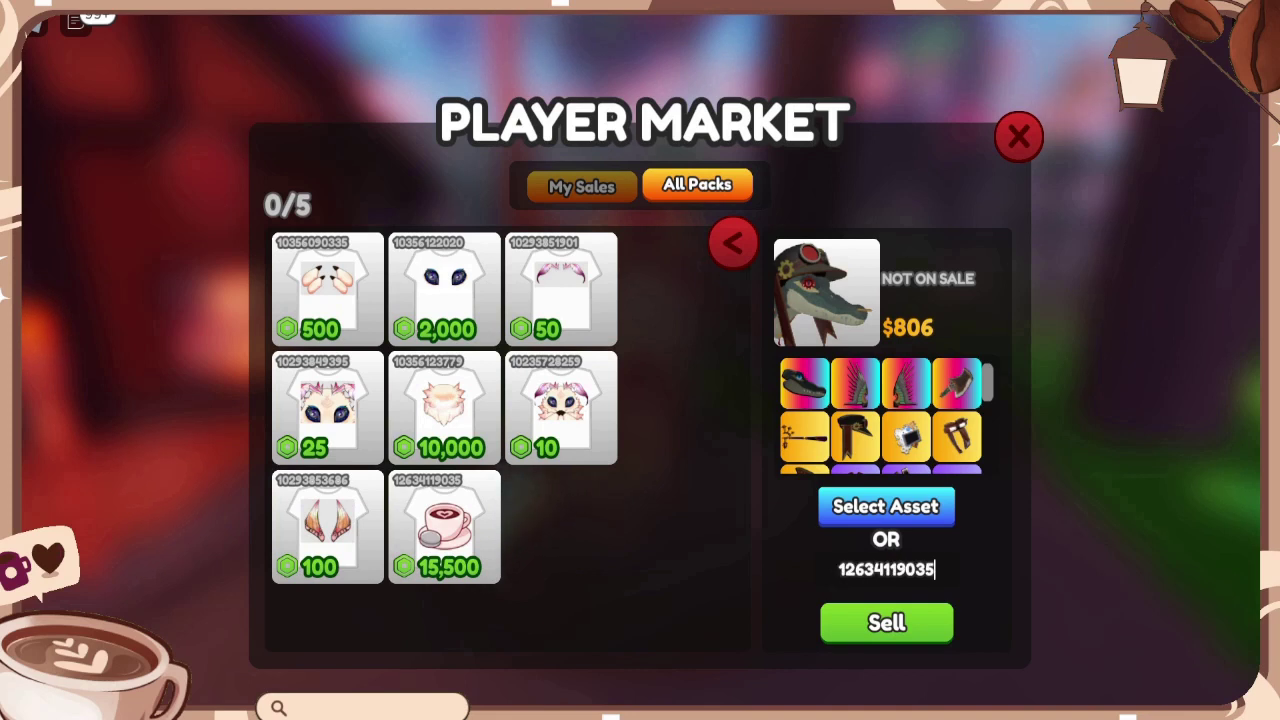
pyautogui.press('Return')
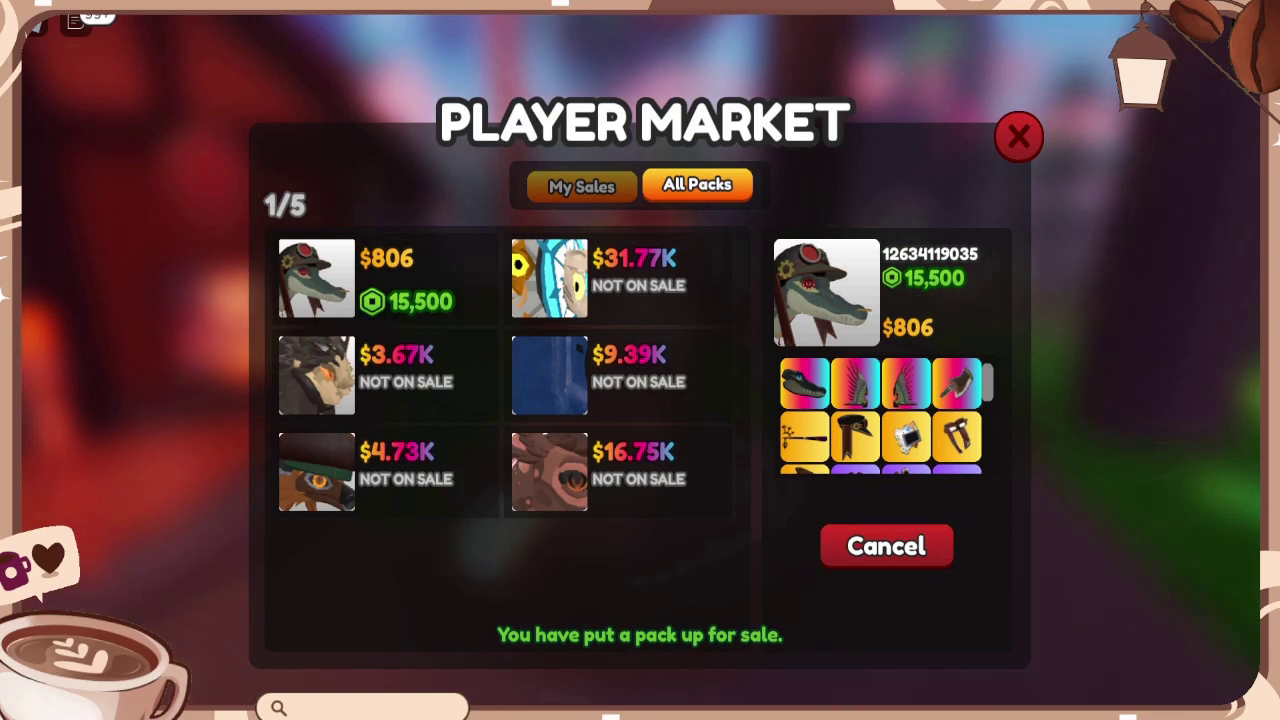
# Cancel the $806 pack's sale listing and turn the camera with the Right arrow key.
pyautogui.click(886, 546)
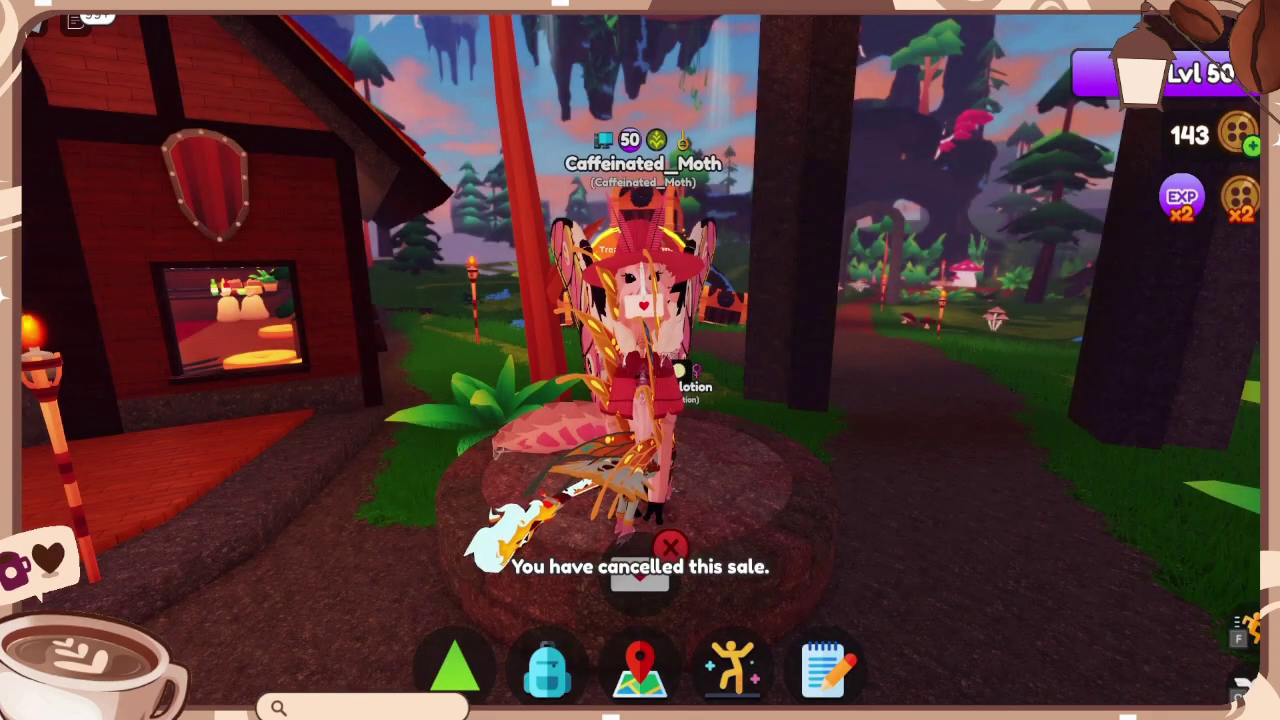
pyautogui.press('Right')
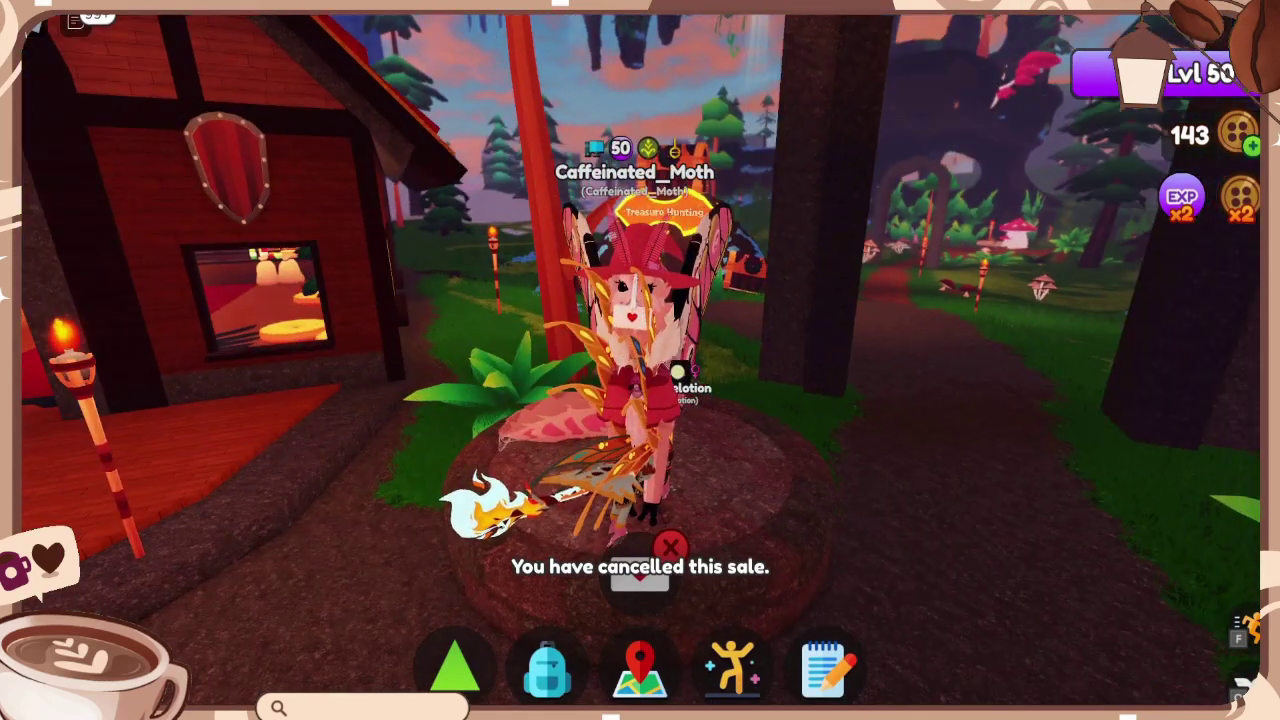